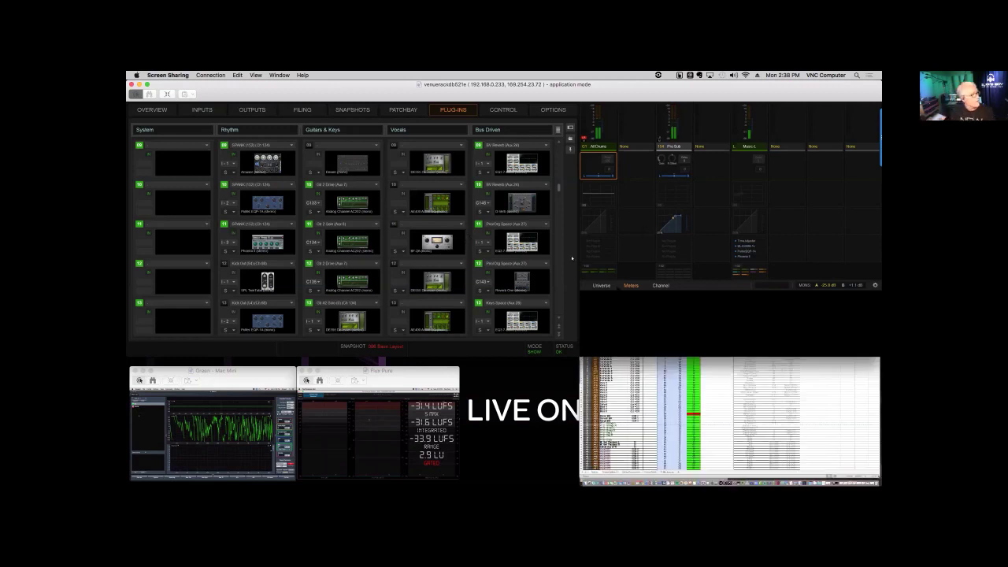
Switch to the QuickTime Player Movie Recording of the input list spreadsheet and enlarge its window to fill the desktop.
{"action": "mouse_move", "coordinate": [640, 364]}
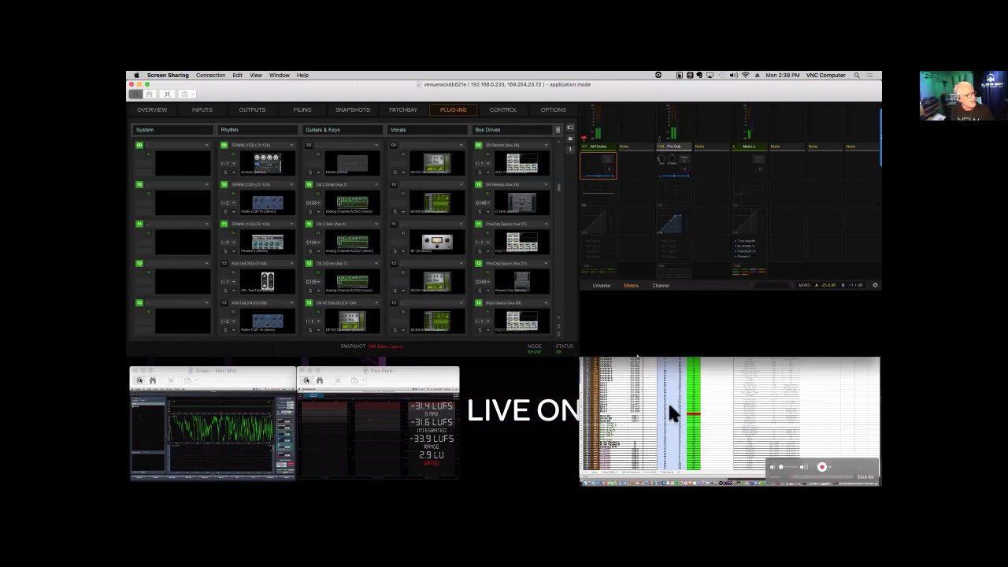
{"action": "left_click", "coordinate": [616, 379]}
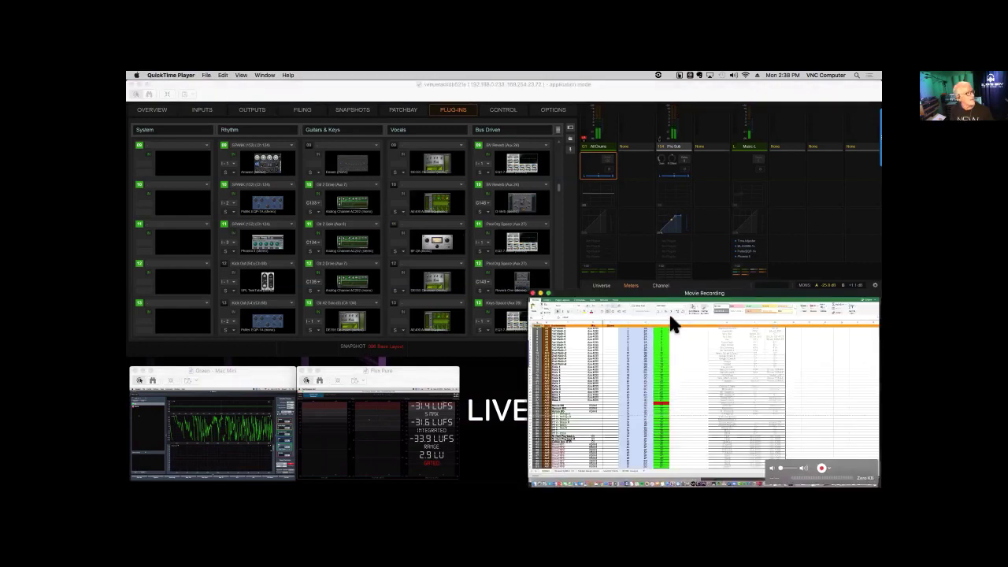
{"action": "double_click", "coordinate": [670, 321]}
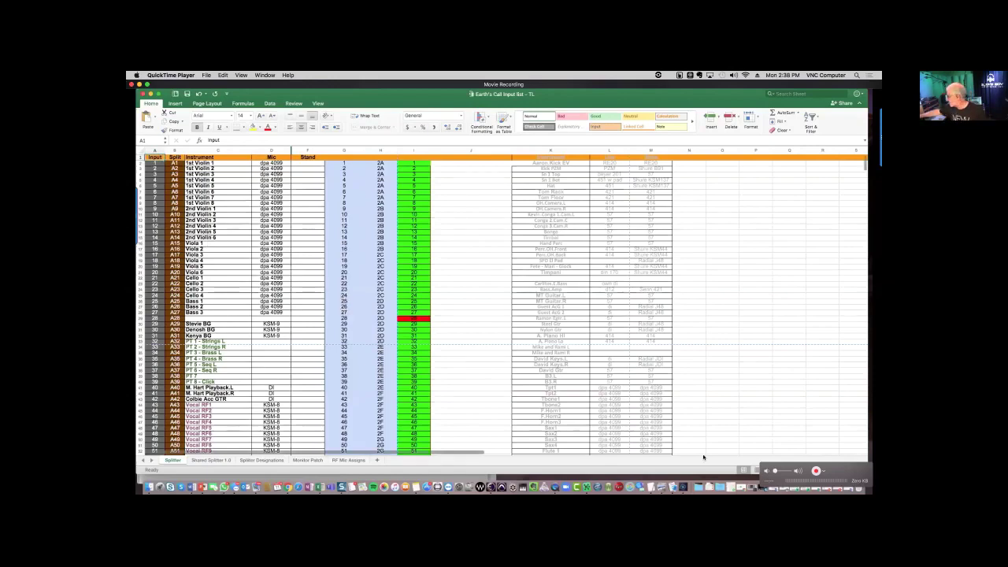
Review the instrument and mic assignments on the Splitter sheet from Vocal RF4 down to Hand Perc.
{"action": "left_click", "coordinate": [223, 422]}
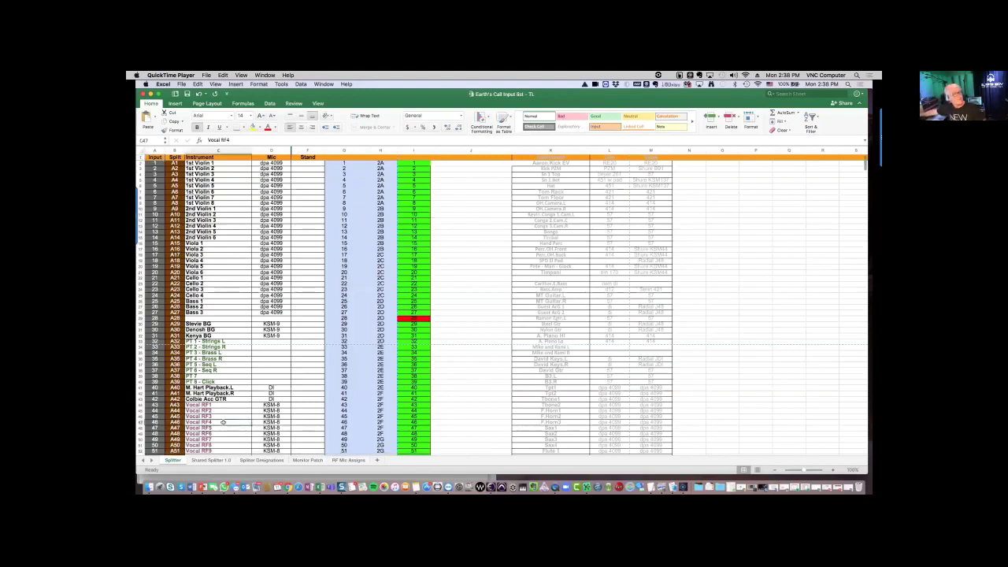
{"action": "key", "text": "Down"}
{"action": "key", "text": "Down"}
{"action": "key", "text": "Down"}
{"action": "key", "text": "Down"}
{"action": "key", "text": "Down"}
{"action": "key", "text": "Down"}
{"action": "key", "text": "Down"}
{"action": "key", "text": "Down"}
{"action": "key", "text": "Down"}
{"action": "key", "text": "Down"}
{"action": "key", "text": "Down"}
{"action": "key", "text": "Down"}
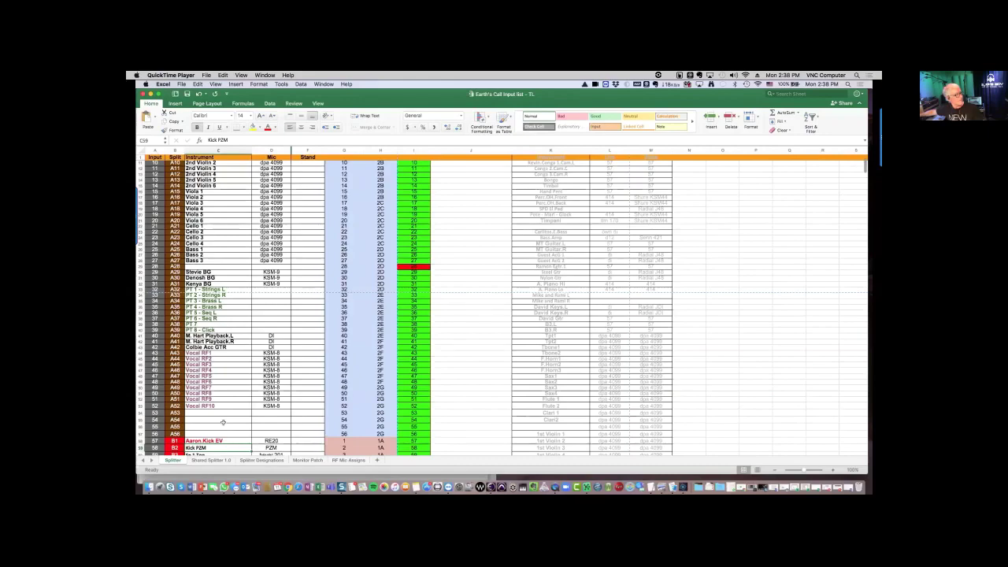
{"action": "key", "text": "Down"}
{"action": "key", "text": "Down"}
{"action": "key", "text": "Down"}
{"action": "key", "text": "Down"}
{"action": "key", "text": "Down"}
{"action": "key", "text": "Down"}
{"action": "key", "text": "Down"}
{"action": "key", "text": "Down"}
{"action": "key", "text": "Down"}
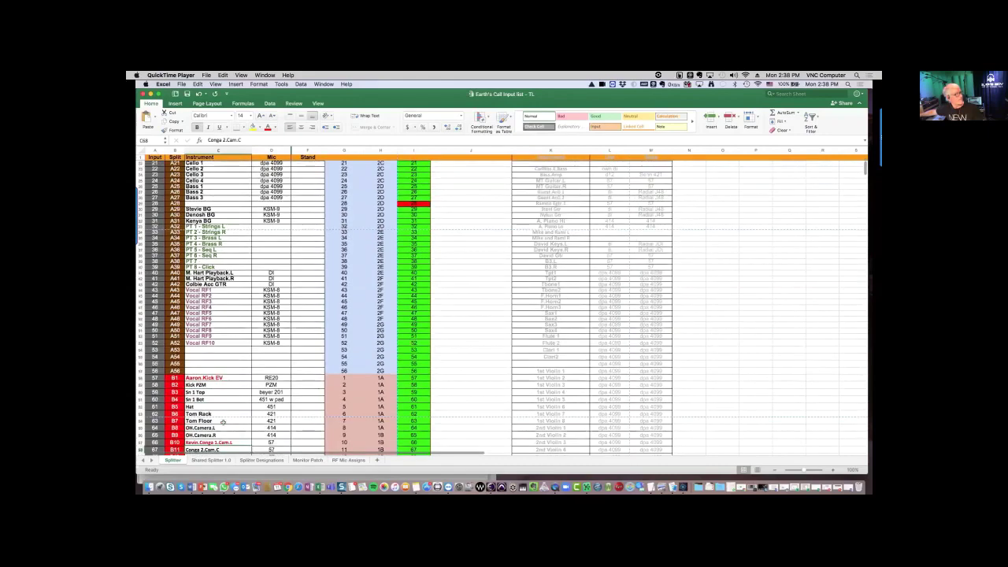
{"action": "key", "text": "Down"}
{"action": "key", "text": "Down"}
{"action": "key", "text": "Down"}
{"action": "key", "text": "Down"}
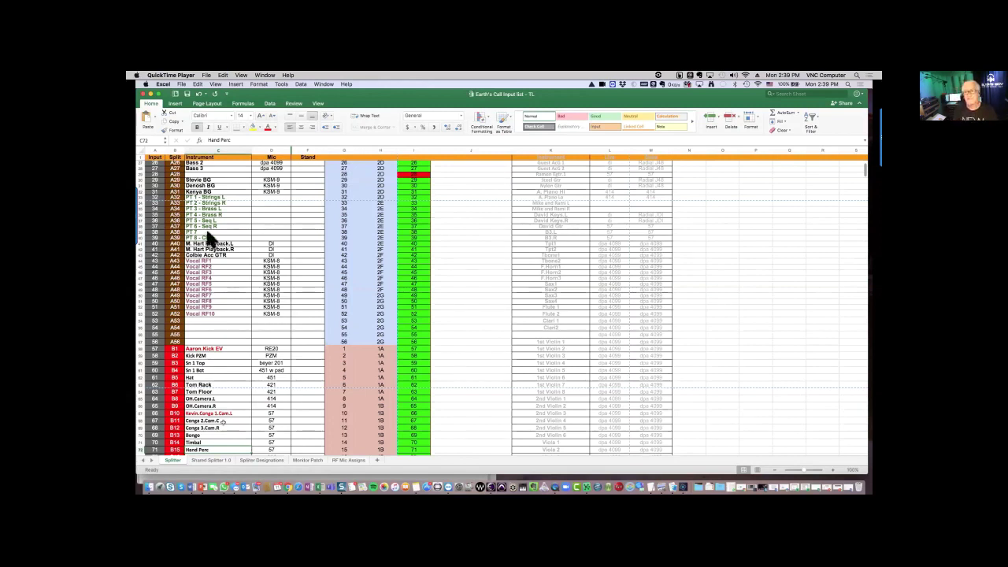
{"action": "mouse_move", "coordinate": [218, 145]}
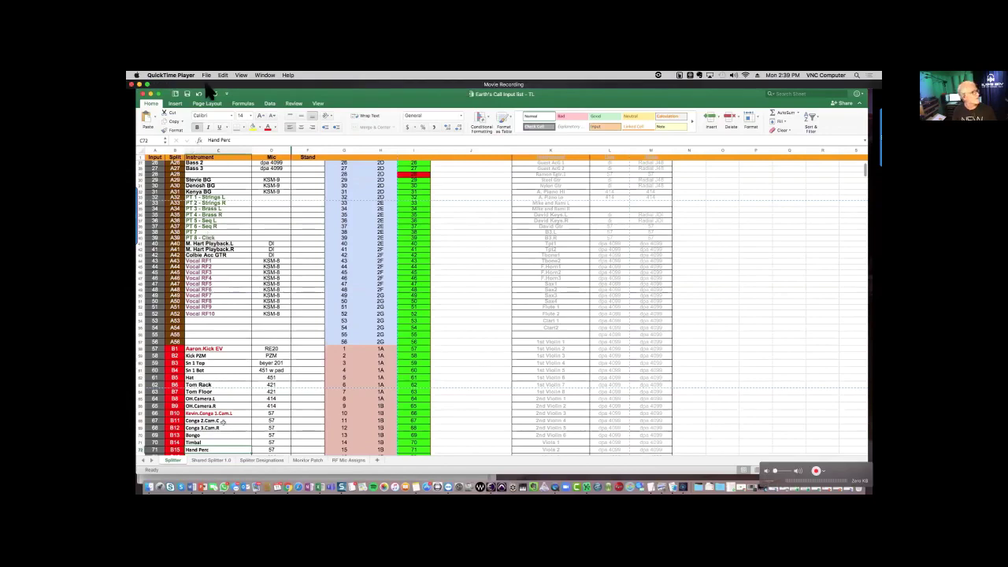
{"action": "mouse_move", "coordinate": [207, 89]}
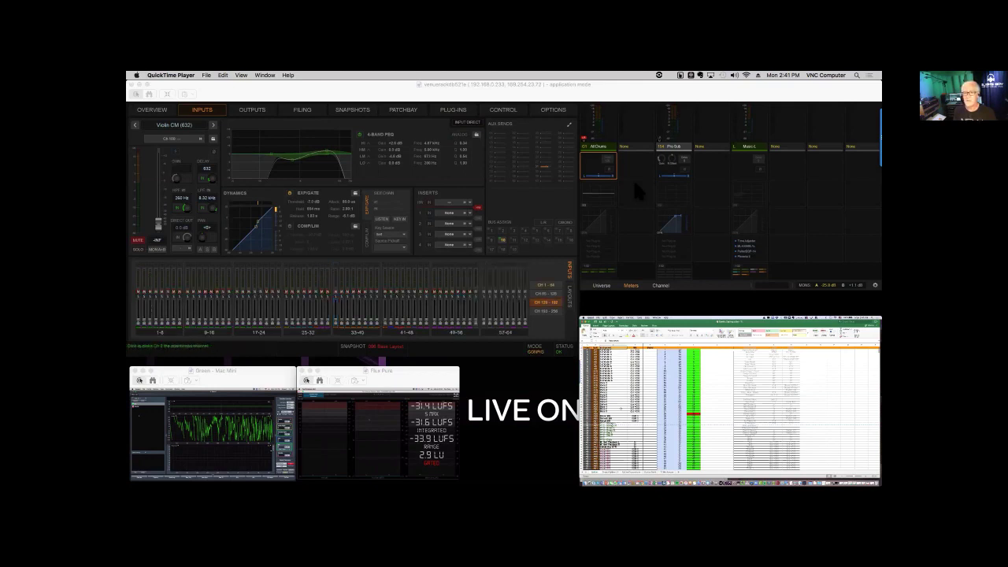
Move the Violin CM (632) strip to channel 1 and copy its channel settings.
{"action": "right_click", "coordinate": [140, 221]}
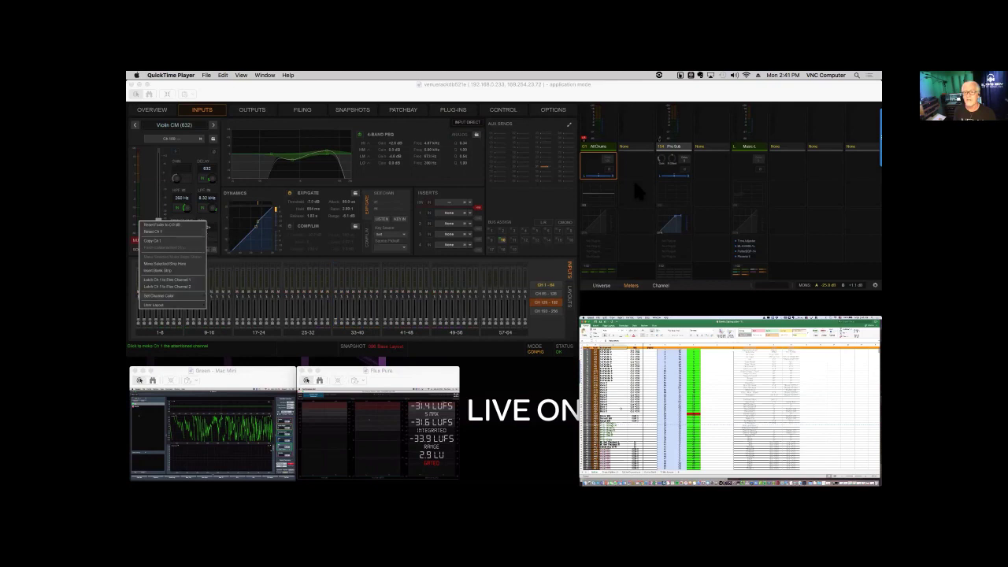
{"action": "key", "text": "Escape"}
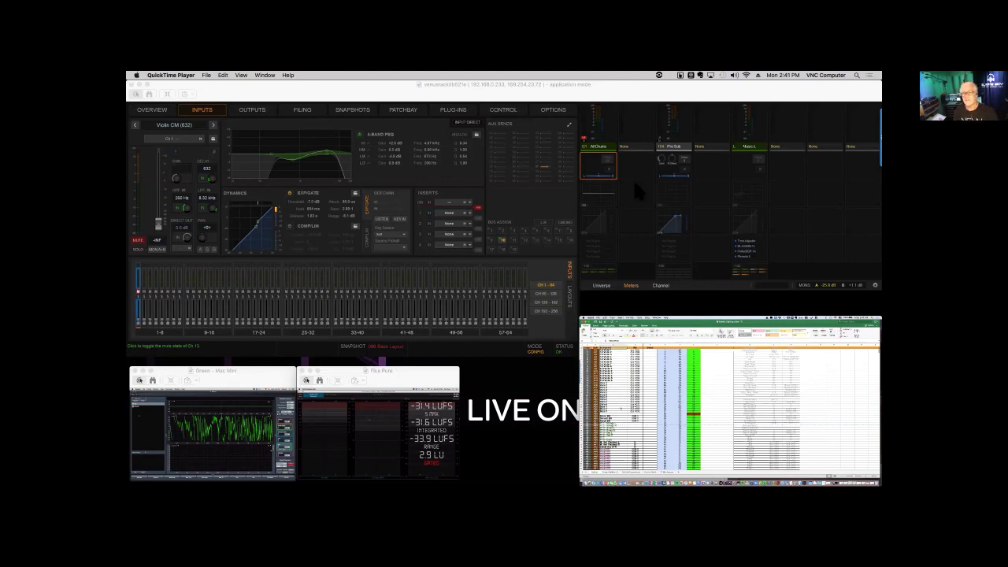
{"action": "left_click", "coordinate": [179, 295], "text": "shift"}
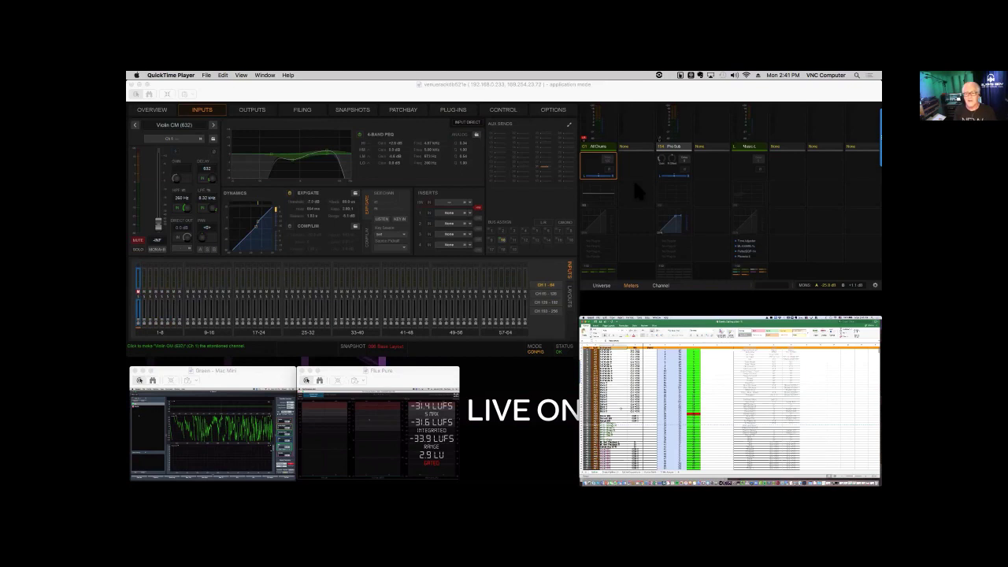
{"action": "right_click", "coordinate": [138, 303]}
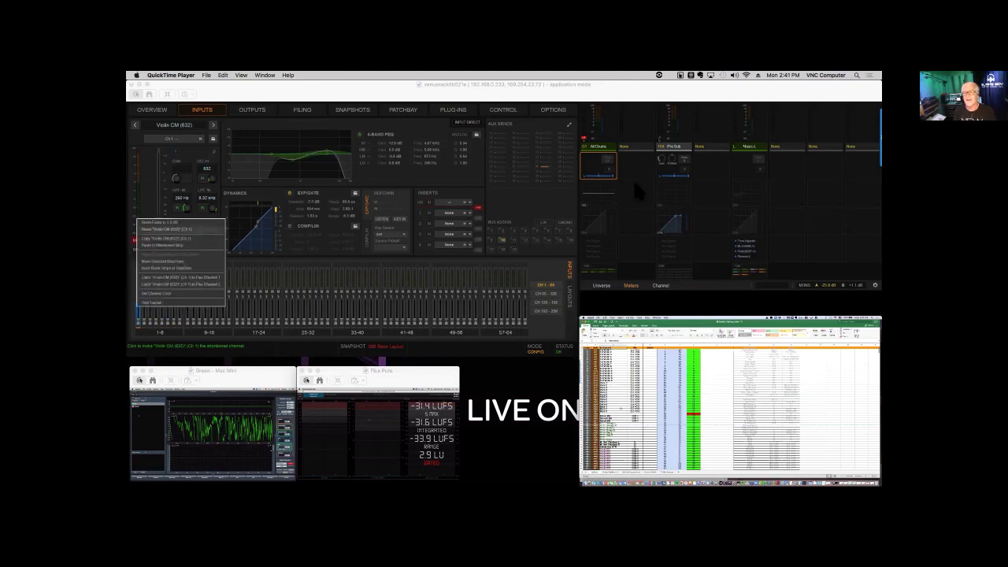
{"action": "left_click", "coordinate": [197, 238]}
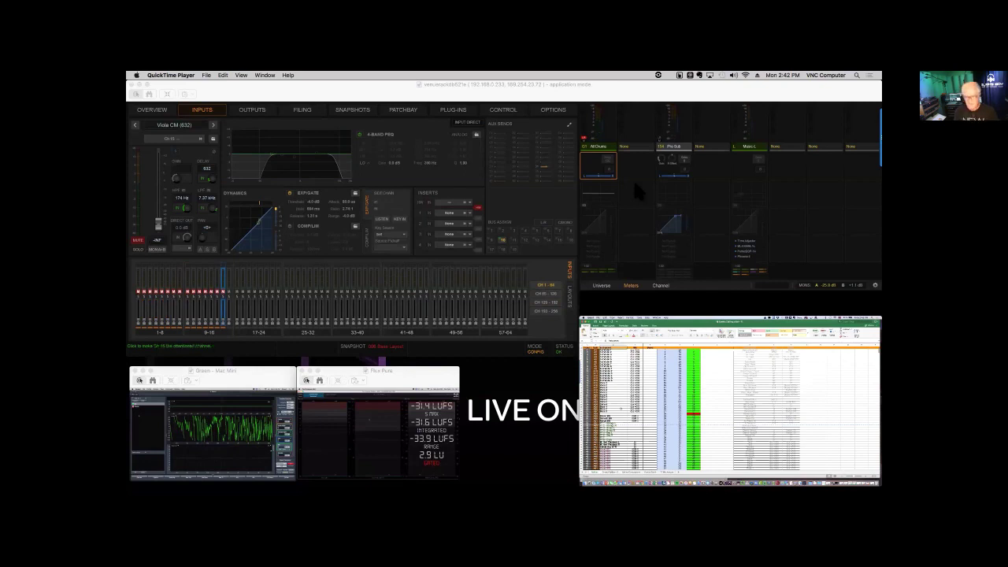
Copy the Viola CM (632) settings from channel 15 and paste them to channels 16 to 20.
{"action": "right_click", "coordinate": [223, 309]}
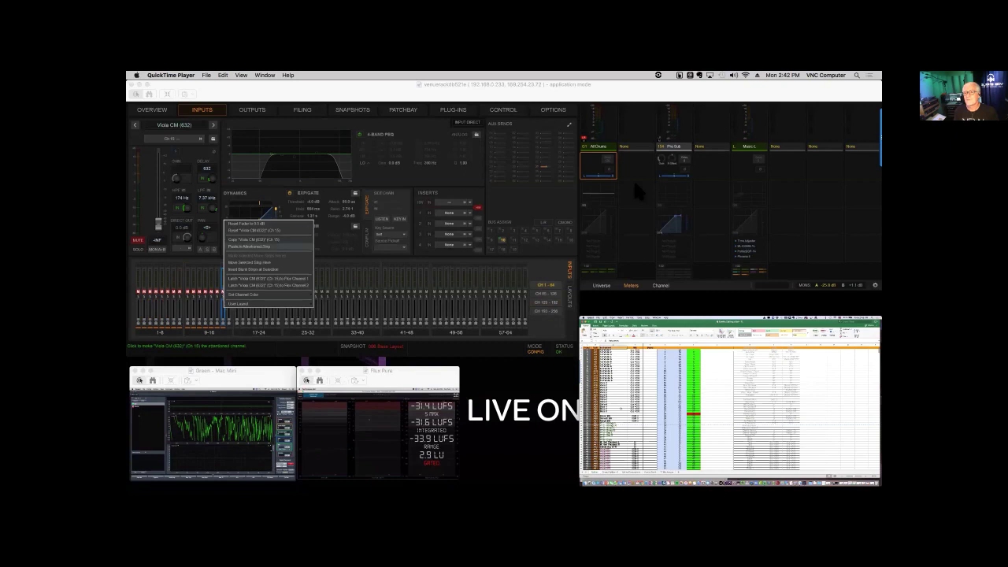
{"action": "left_click", "coordinate": [268, 240]}
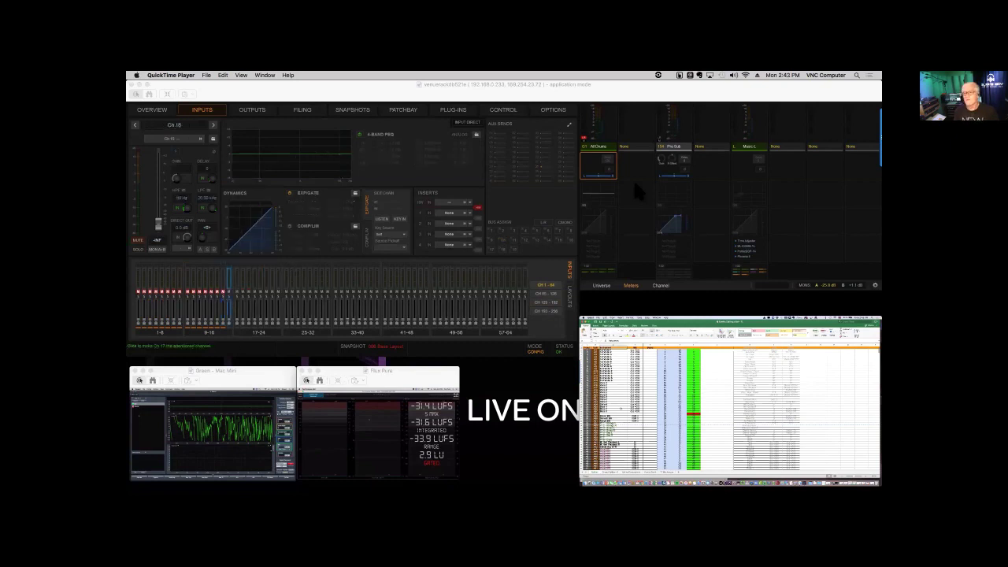
{"action": "left_click", "coordinate": [240, 303], "text": "shift"}
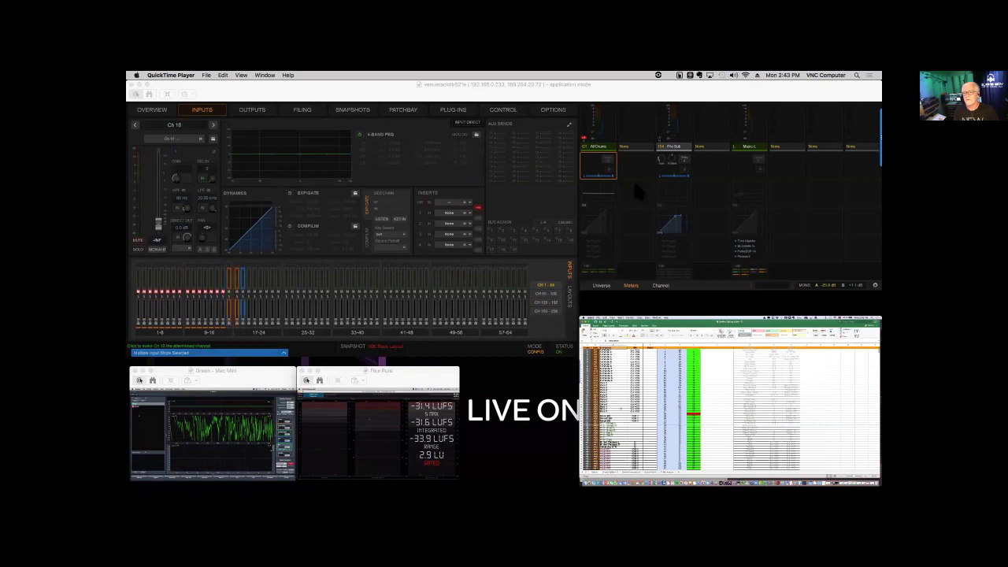
{"action": "right_click", "coordinate": [255, 303]}
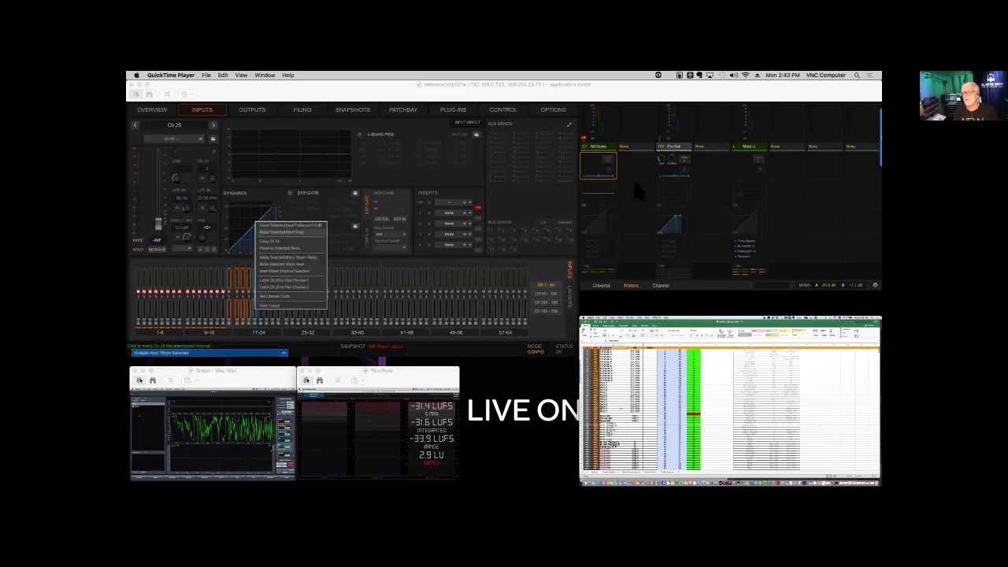
{"action": "key", "text": "Escape"}
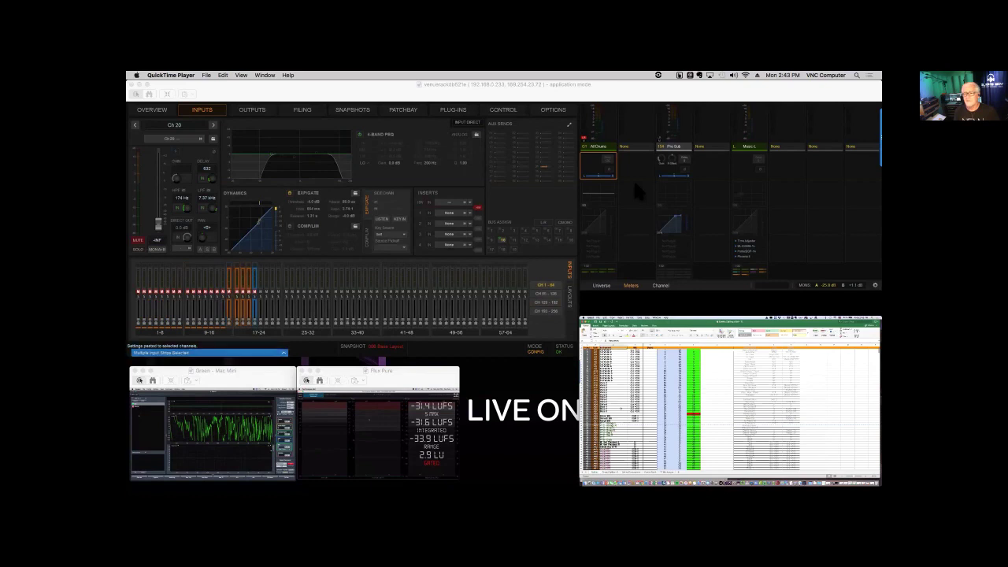
{"action": "right_click", "coordinate": [229, 310]}
{"action": "mouse_move", "coordinate": [260, 299]}
{"action": "left_click", "coordinate": [217, 255]}
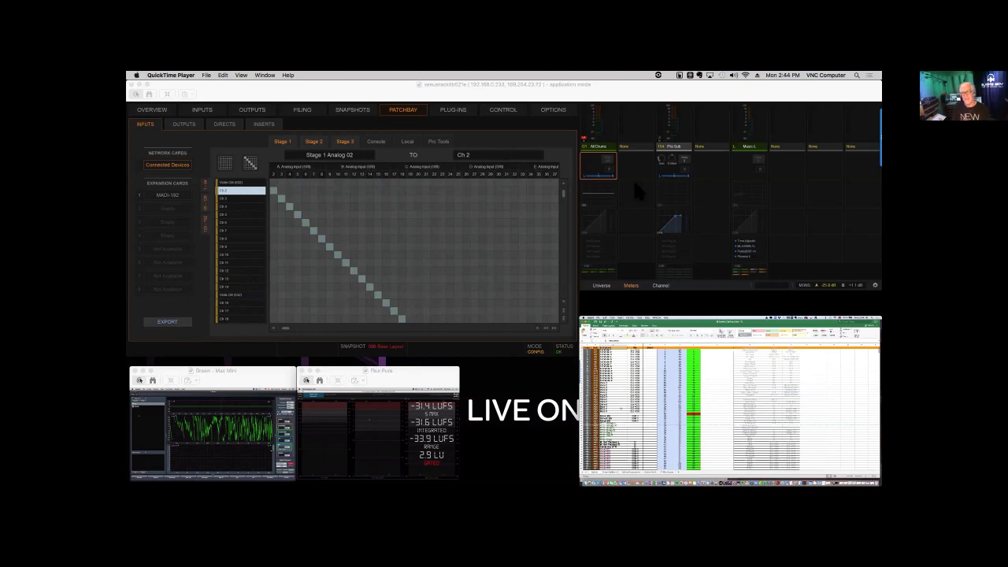
Rename channels 2 and 3 as Violin in the patchbay's input list.
{"action": "key", "text": "Return"}
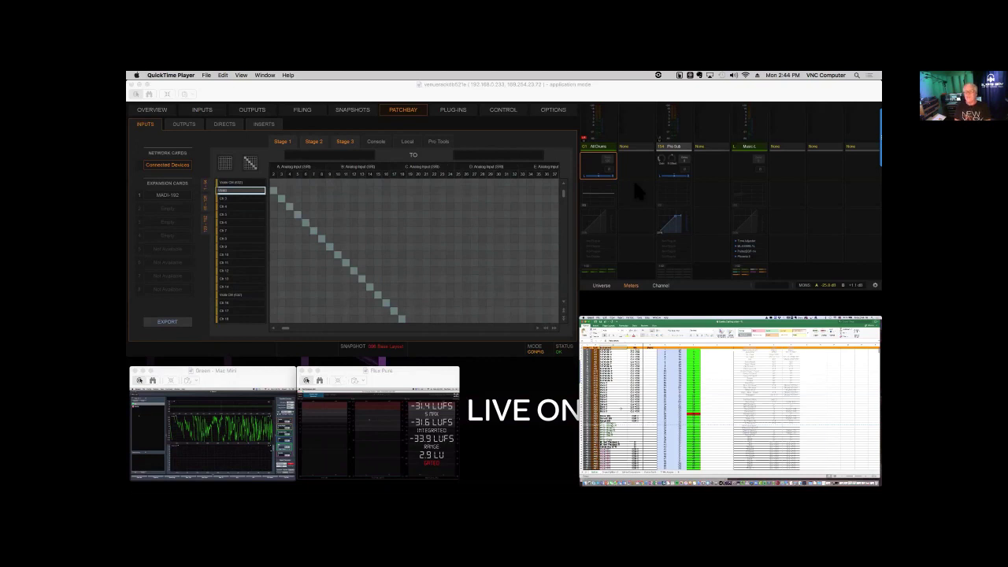
{"action": "key", "text": "Tab"}
{"action": "key", "text": "BackSpace"}
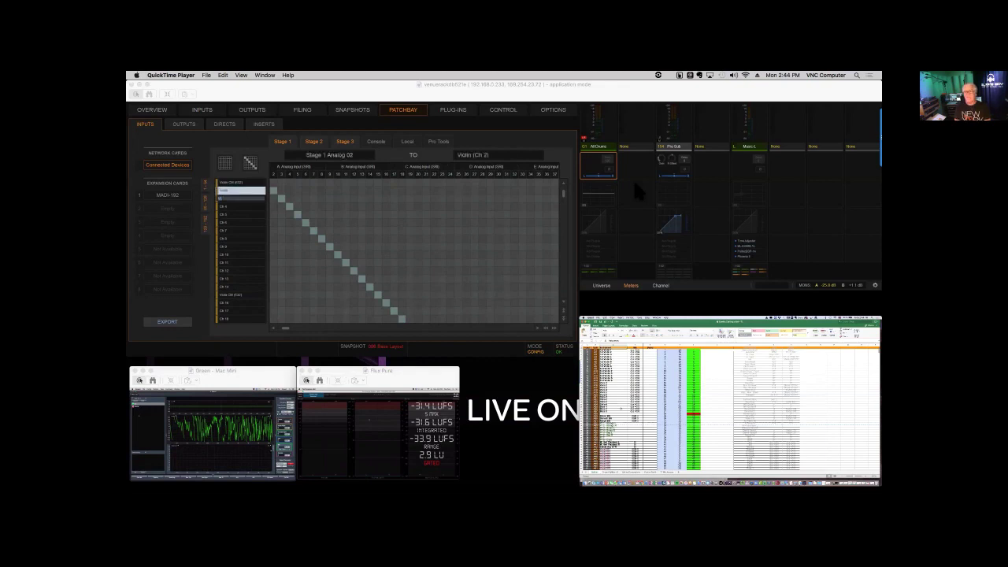
{"action": "key", "text": "Tab"}
{"action": "key", "text": "Tab"}
{"action": "key", "text": "Tab"}
{"action": "key", "text": "Tab"}
{"action": "key", "text": "Tab"}
{"action": "key", "text": "Tab"}
{"action": "key", "text": "Tab"}
{"action": "key", "text": "Tab"}
{"action": "key", "text": "Tab"}
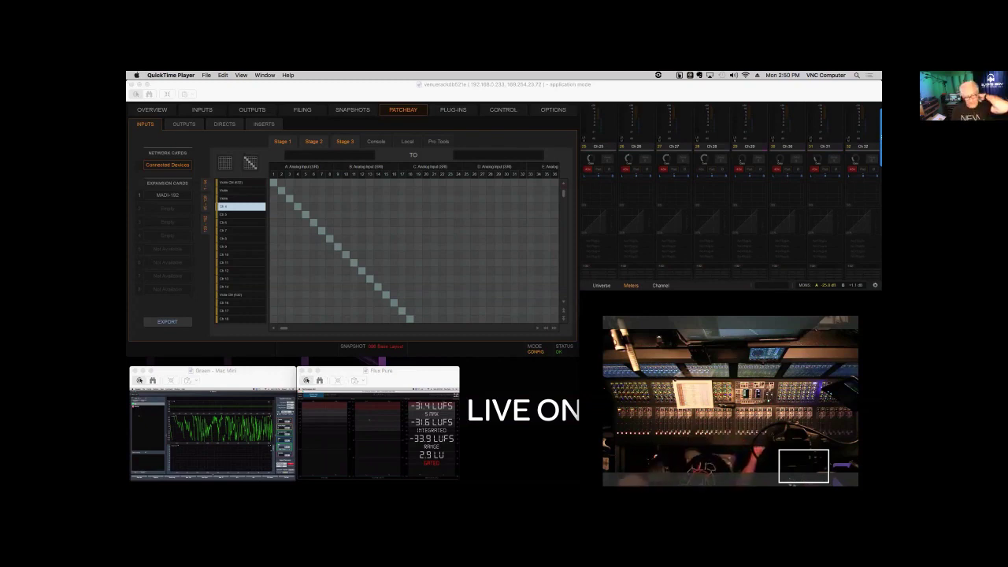
Show input channels 129–192 and mark the Snare Top channel's delay control with a rectangle.
{"action": "left_click", "coordinate": [453, 110]}
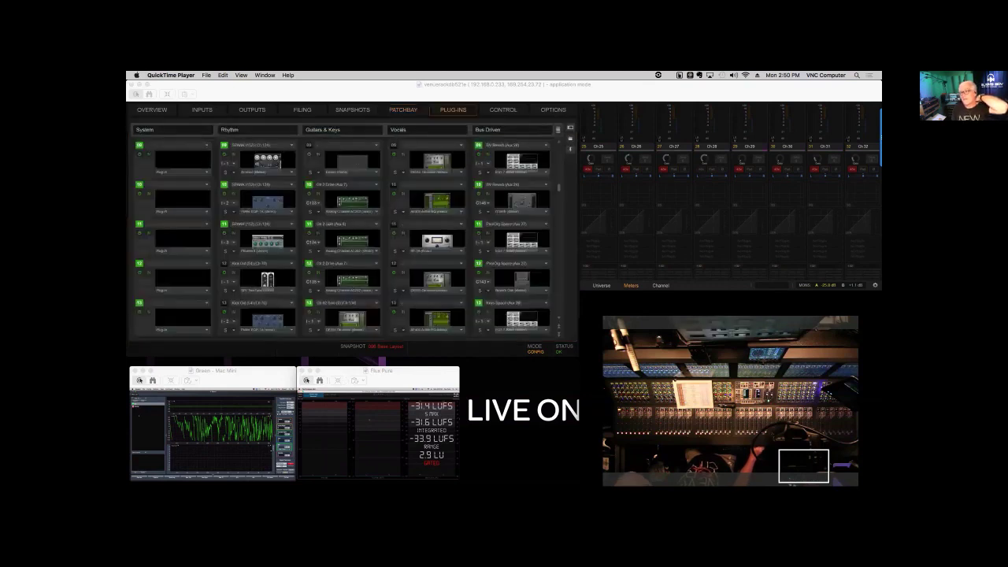
{"action": "left_click", "coordinate": [553, 110]}
{"action": "left_click", "coordinate": [202, 110]}
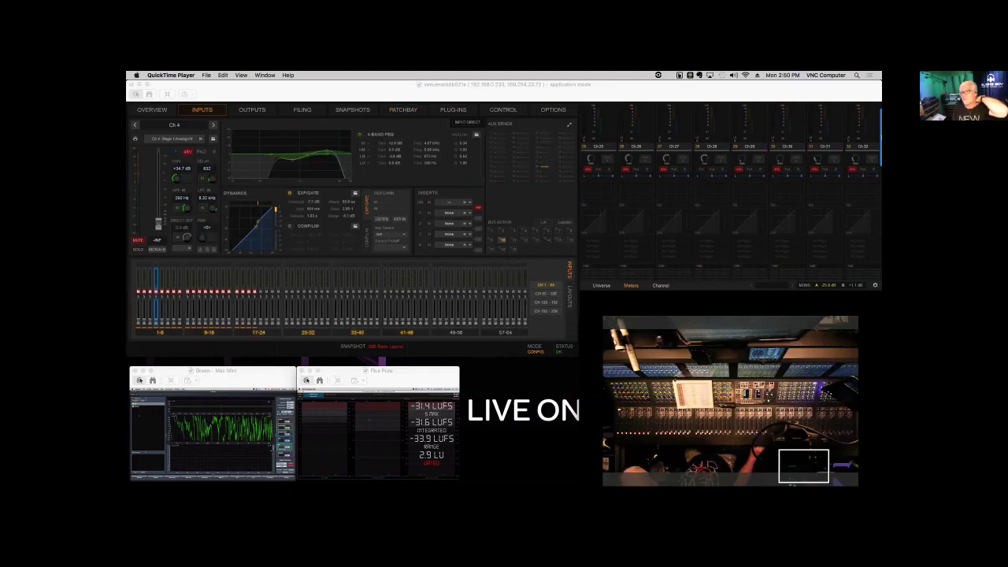
{"action": "left_click", "coordinate": [542, 302]}
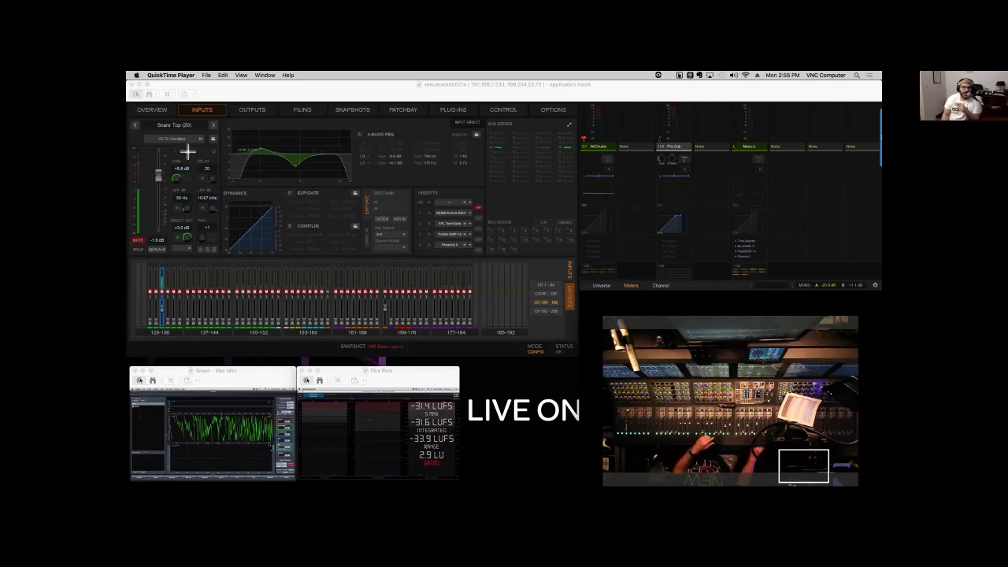
{"action": "left_click_drag", "start_coordinate": [185, 148], "coordinate": [228, 197]}
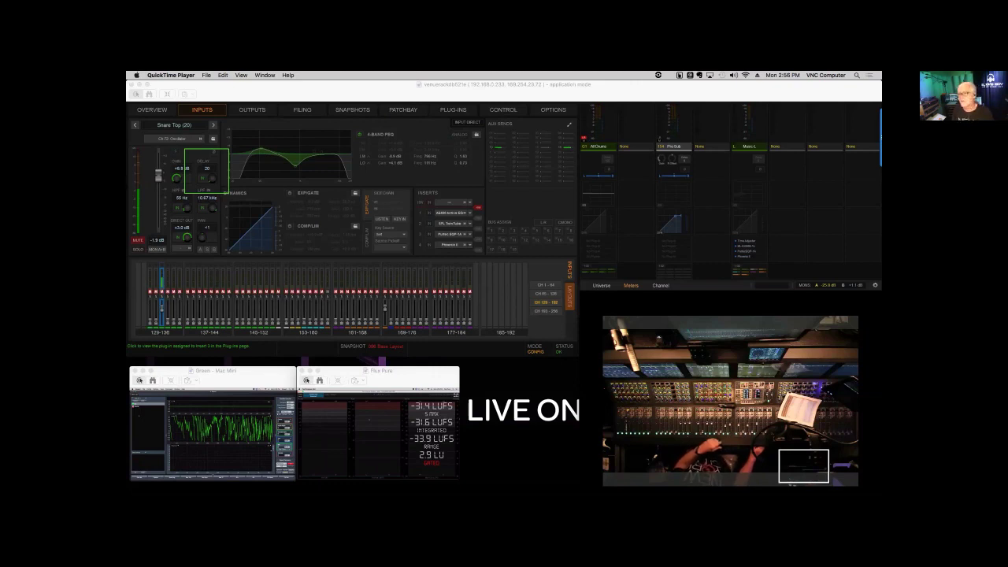
Open the Pultec EQP-1A plug-in on insert 3 of the Snare Top channel.
{"action": "left_click", "coordinate": [447, 234]}
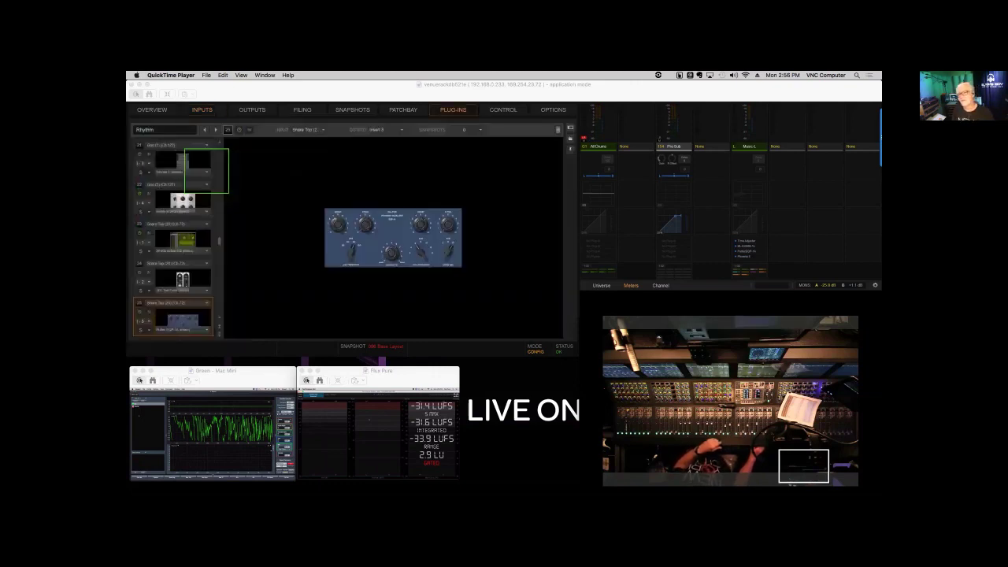
{"action": "right_click", "coordinate": [185, 319]}
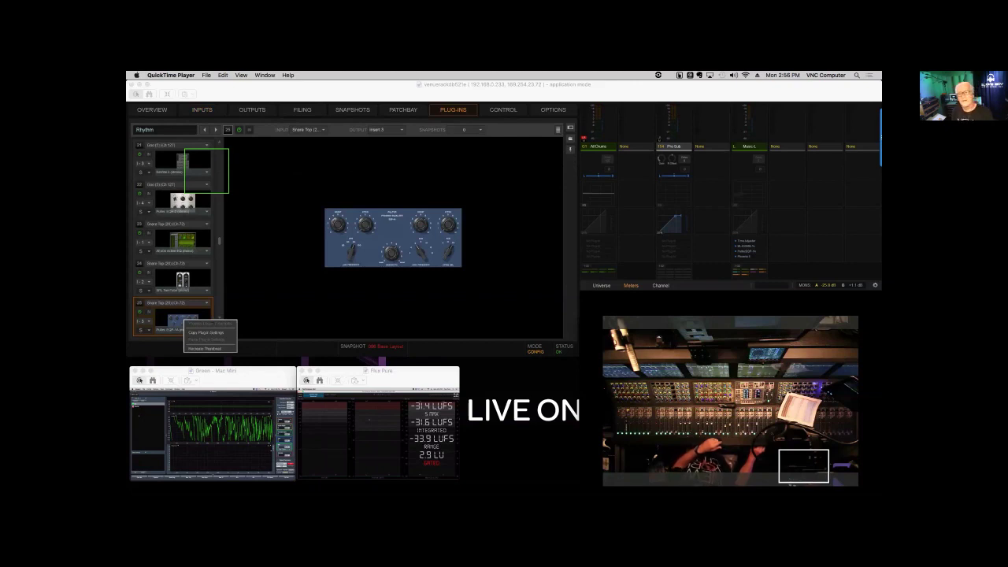
{"action": "key", "text": "Escape"}
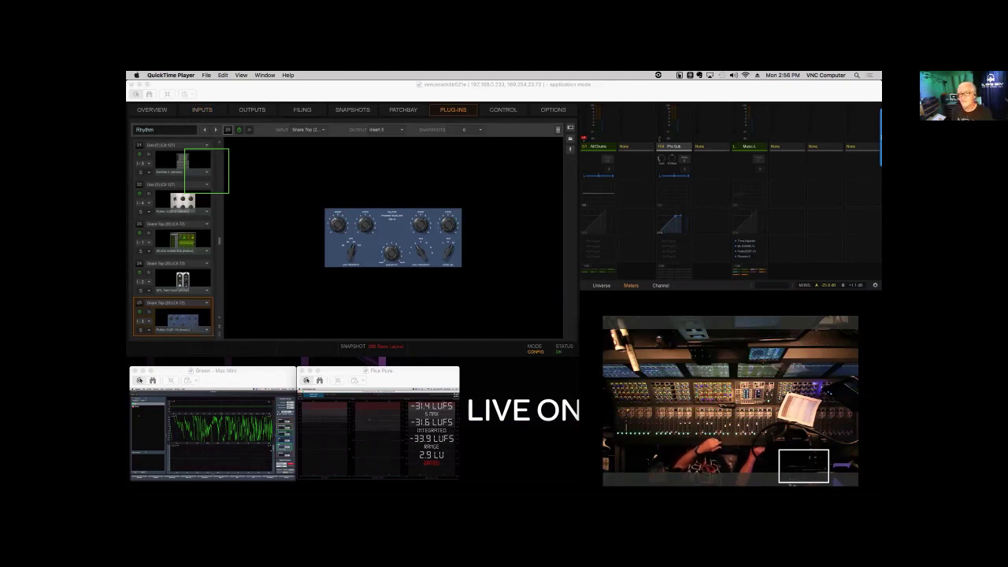
{"action": "scroll", "coordinate": [174, 236], "scroll_direction": "down", "scroll_amount": 1}
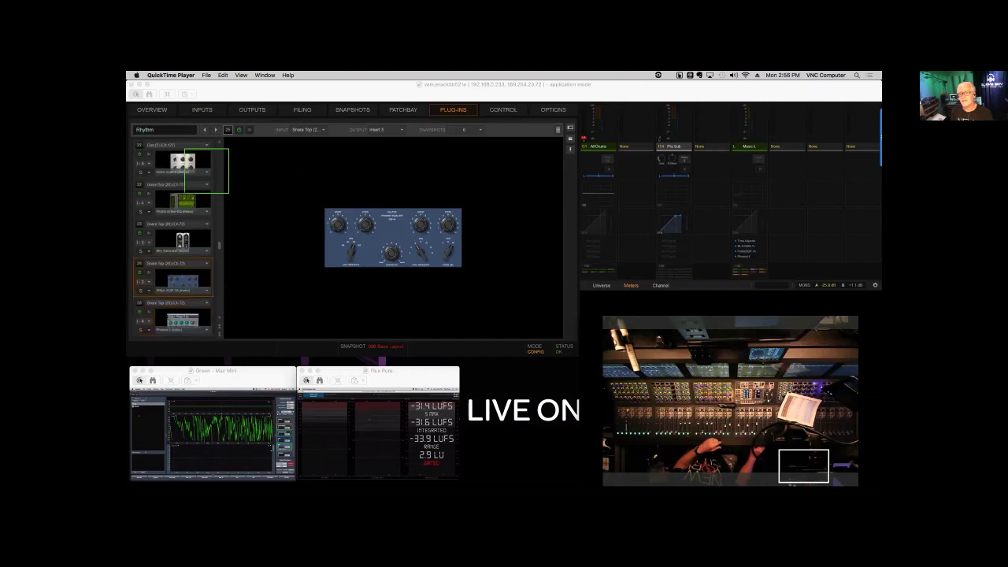
Replace the Snare Top channel's insert 3 plug-in with EQ3 7-Band and recreate its rack thumbnail.
{"action": "right_click", "coordinate": [156, 291]}
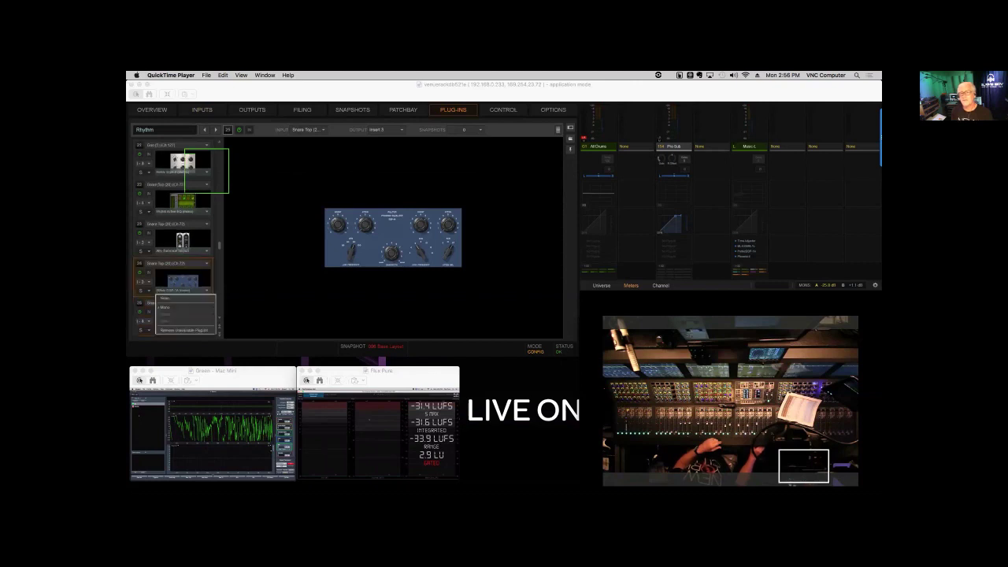
{"action": "mouse_move", "coordinate": [170, 293]}
{"action": "mouse_move", "coordinate": [224, 272]}
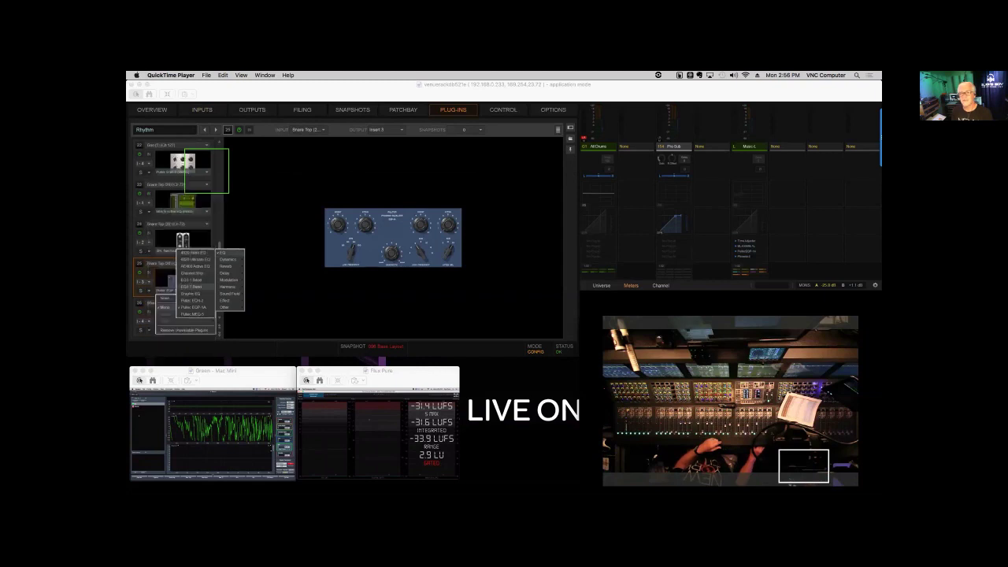
{"action": "left_click", "coordinate": [197, 287]}
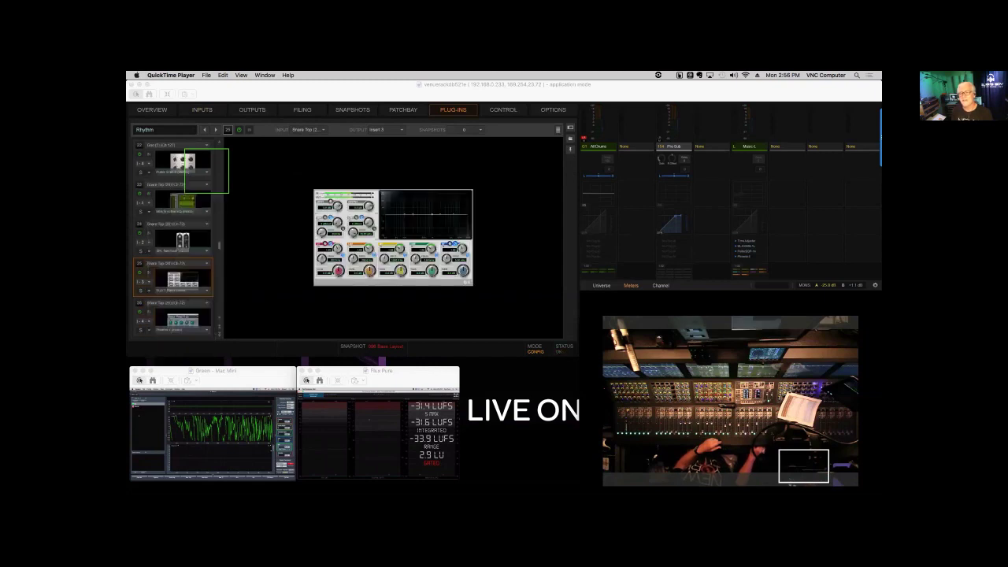
{"action": "right_click", "coordinate": [184, 285]}
{"action": "left_click", "coordinate": [204, 311]}
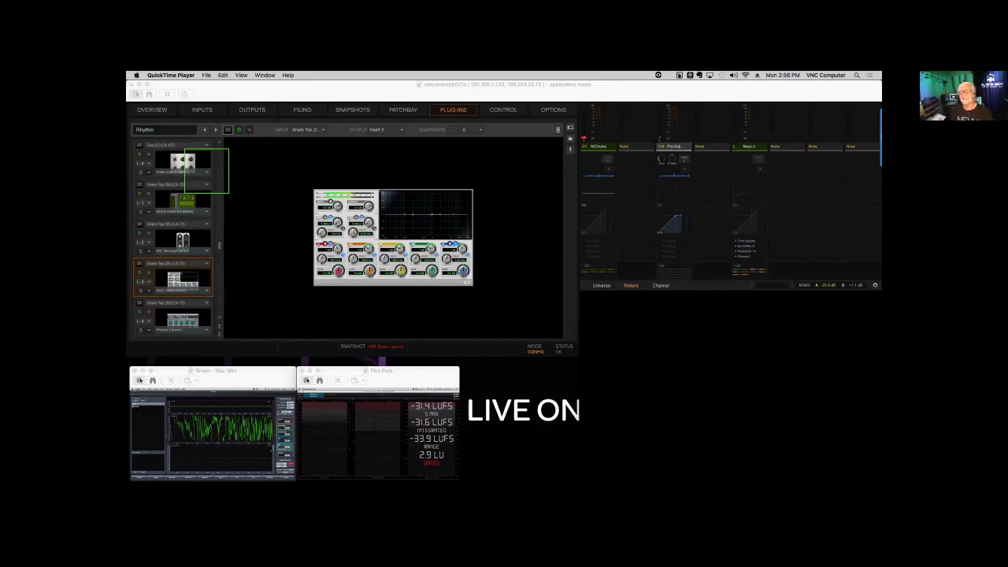
Replace the Snare Top channel's insert 3 plug-in with the mono Graphic EQ.
{"action": "right_click", "coordinate": [157, 294]}
{"action": "mouse_move", "coordinate": [181, 307]}
{"action": "mouse_move", "coordinate": [229, 287]}
{"action": "mouse_move", "coordinate": [223, 252]}
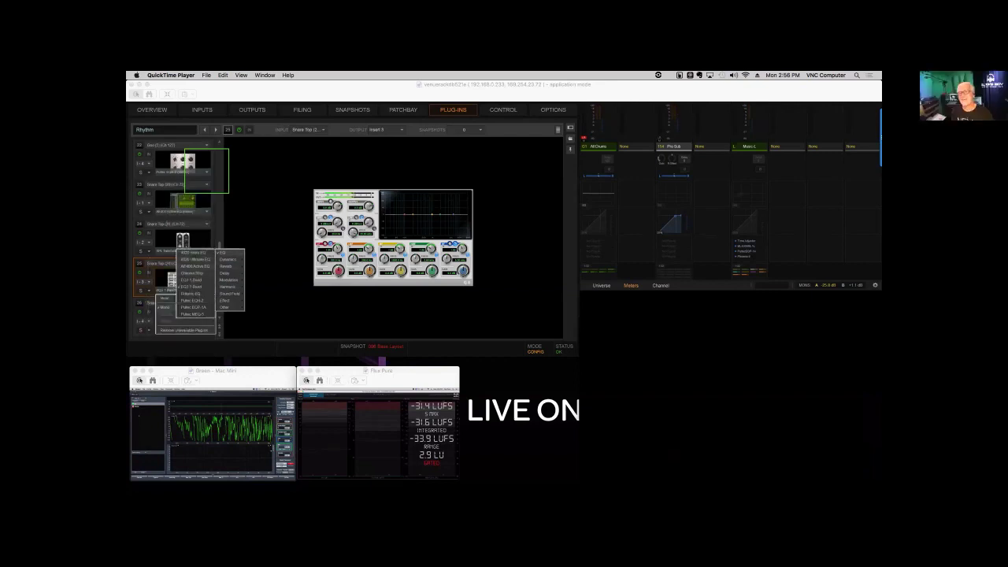
{"action": "left_click", "coordinate": [191, 292]}
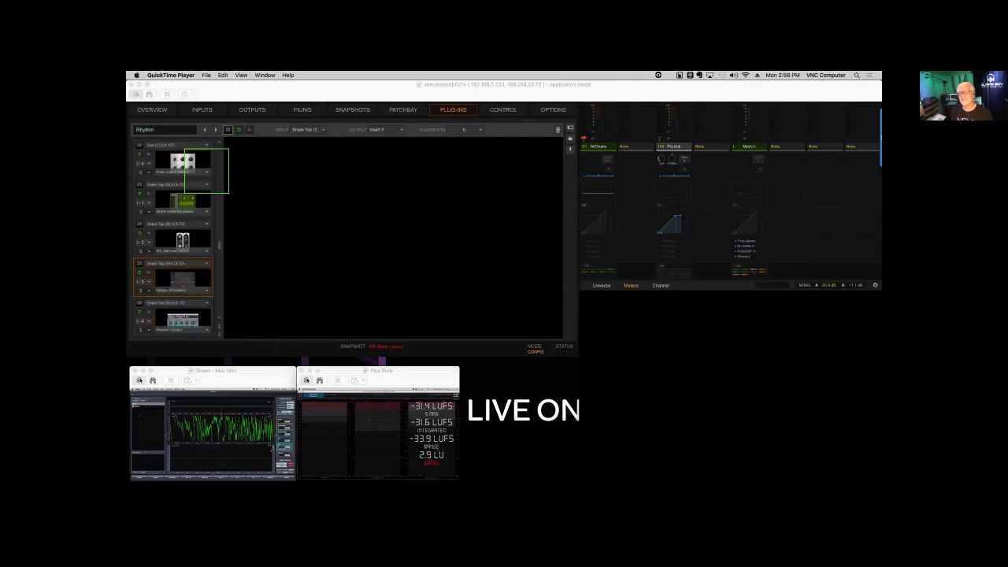
{"action": "right_click", "coordinate": [184, 279]}
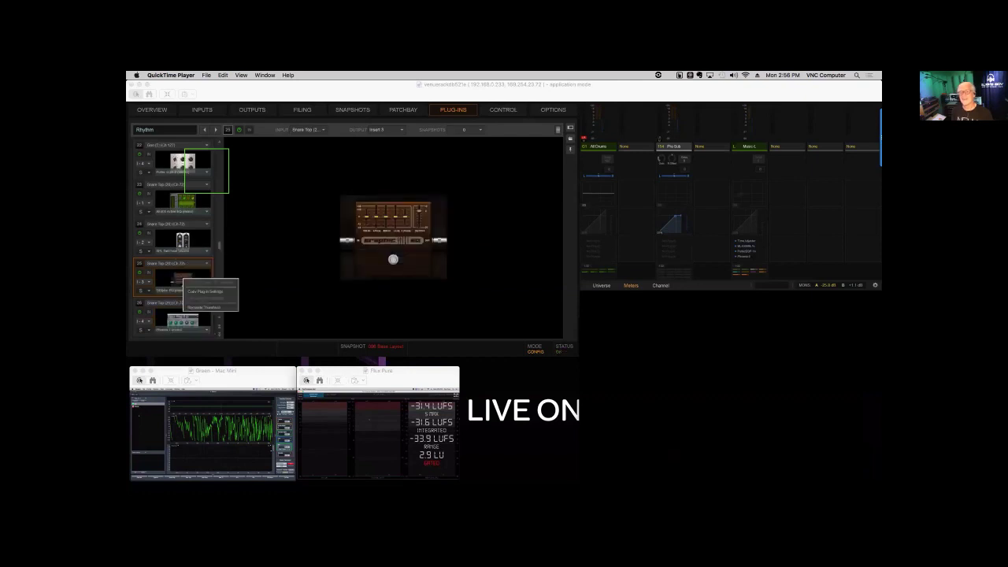
{"action": "key", "text": "Escape"}
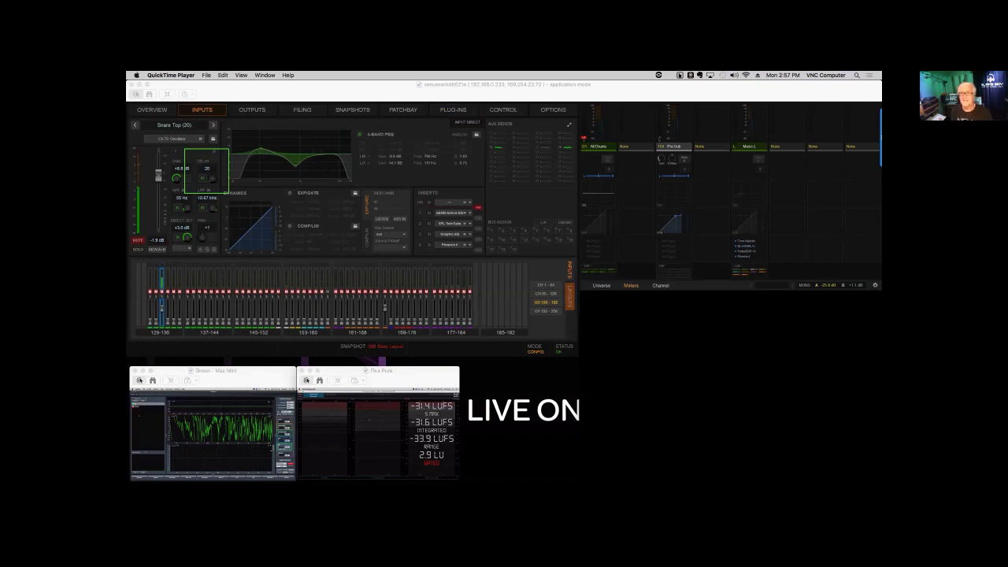
Open the AE400 Active EQ on insert 1 of the Snare Top channel and copy its plug-in settings.
{"action": "left_click", "coordinate": [206, 168]}
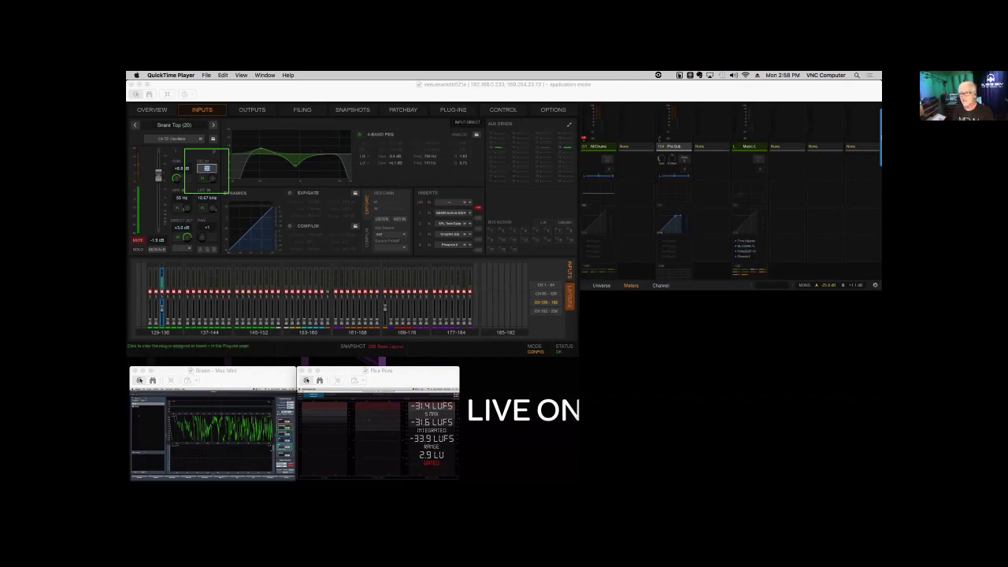
{"action": "left_click", "coordinate": [445, 212]}
{"action": "right_click", "coordinate": [178, 205]}
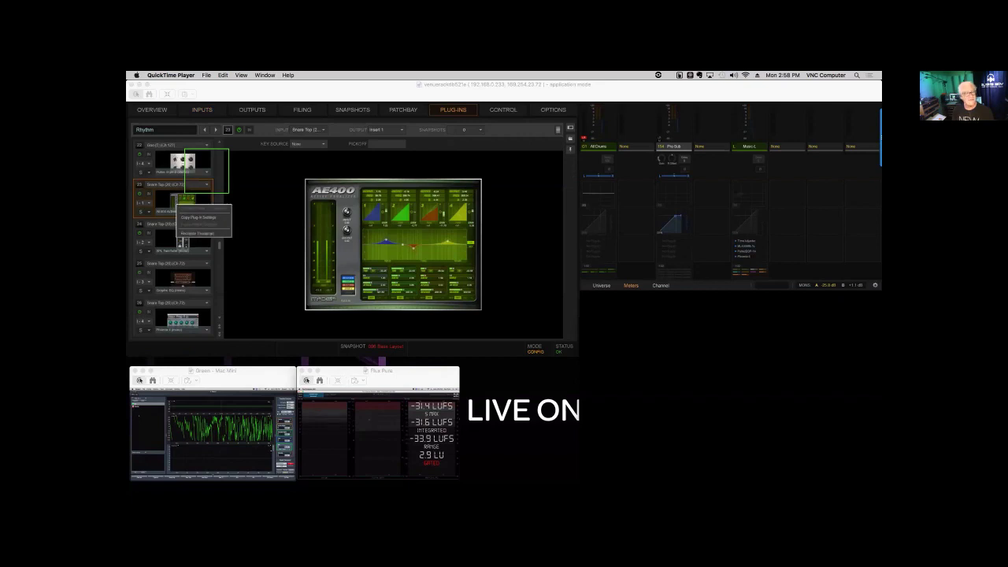
{"action": "left_click", "coordinate": [198, 217]}
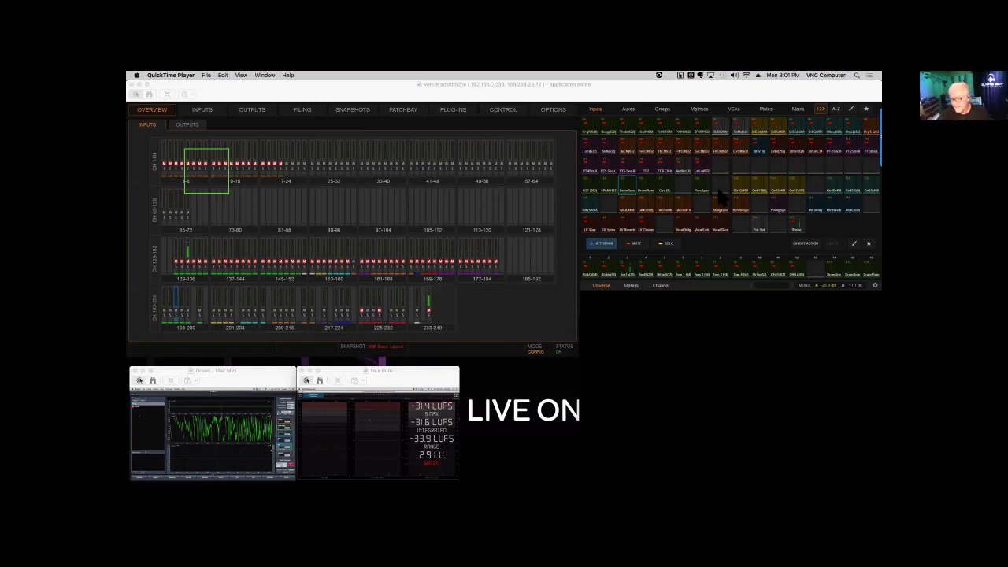
{"action": "scroll", "coordinate": [719, 195], "scroll_direction": "up", "scroll_amount": 5}
{"action": "scroll", "coordinate": [719, 195], "scroll_direction": "down", "scroll_amount": 4}
{"action": "scroll", "coordinate": [718, 194], "scroll_direction": "up", "scroll_amount": 2}
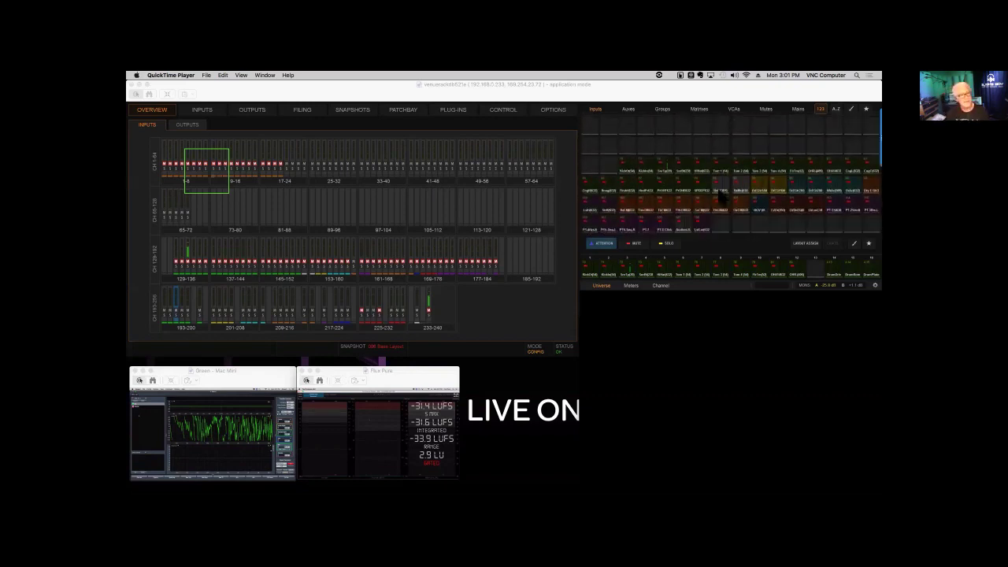
{"action": "scroll", "coordinate": [719, 197], "scroll_direction": "down", "scroll_amount": 3}
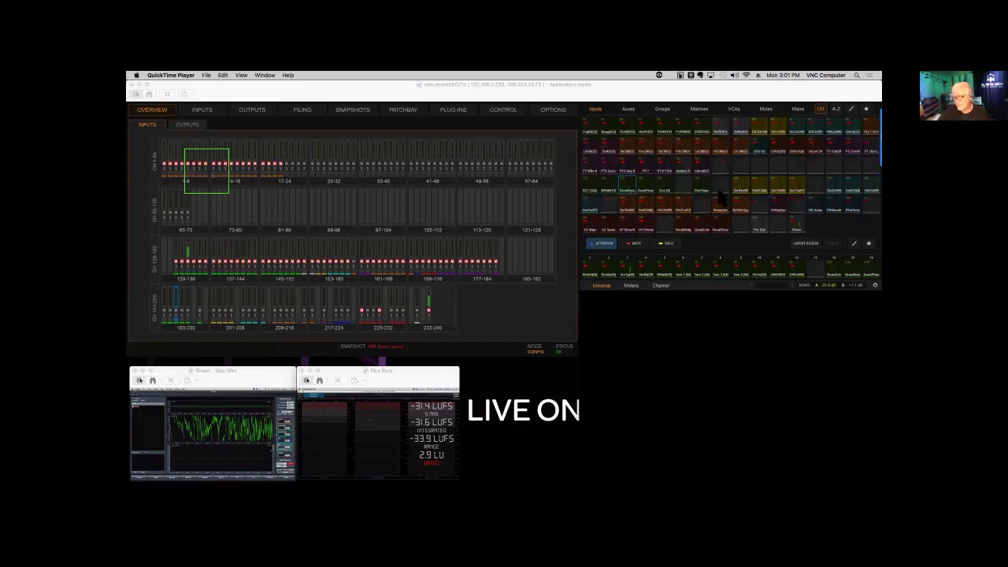